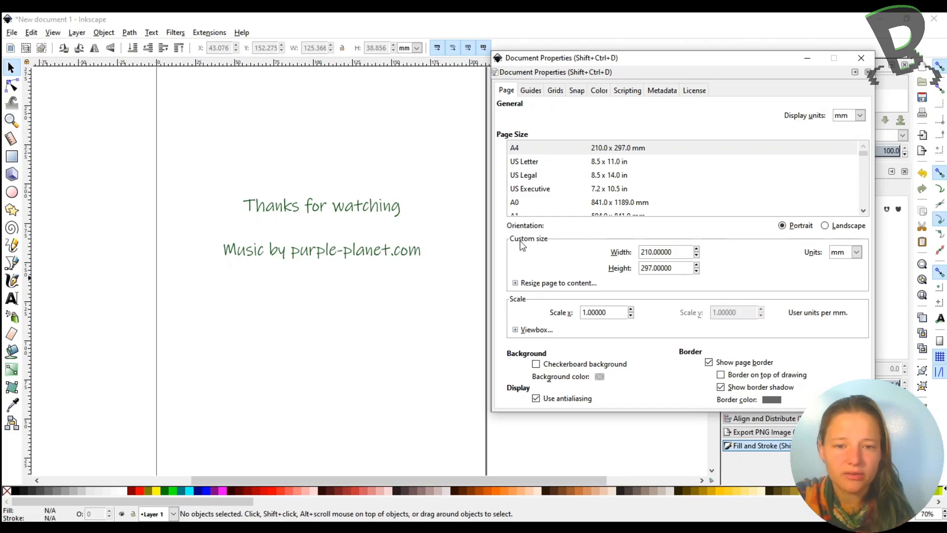
Step: Resize the page to fit the drawn text with zero margins and close the document properties
{"action": "left_click", "coordinate": [516, 285]}
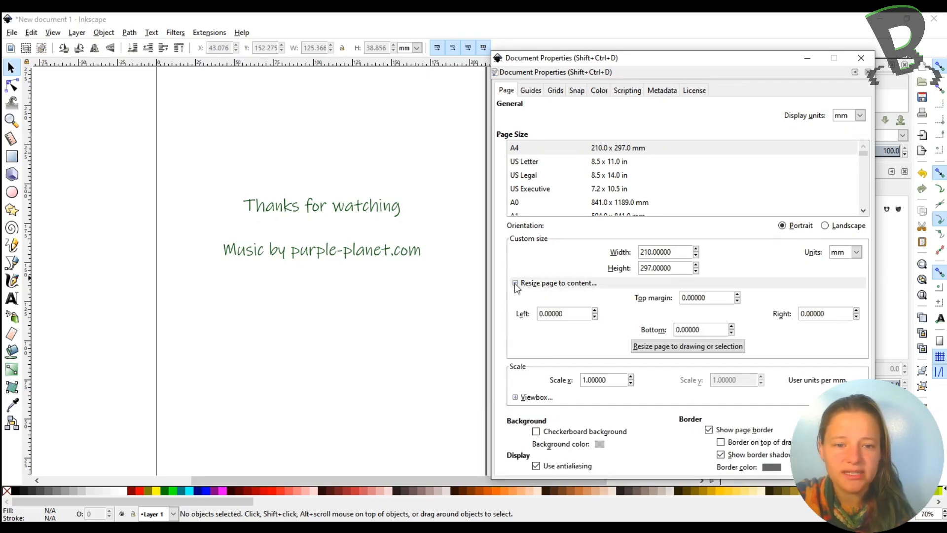
{"action": "left_click", "coordinate": [708, 349]}
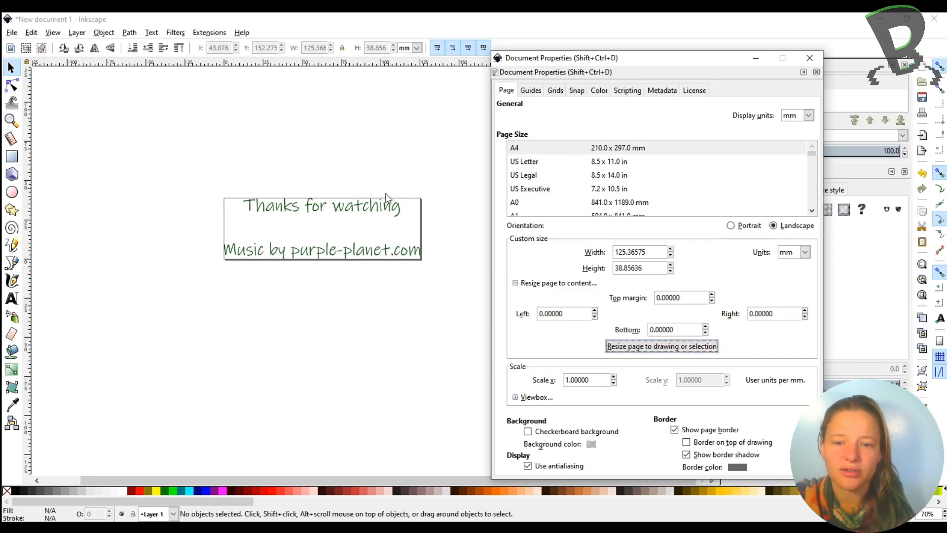
{"action": "left_click", "coordinate": [809, 58]}
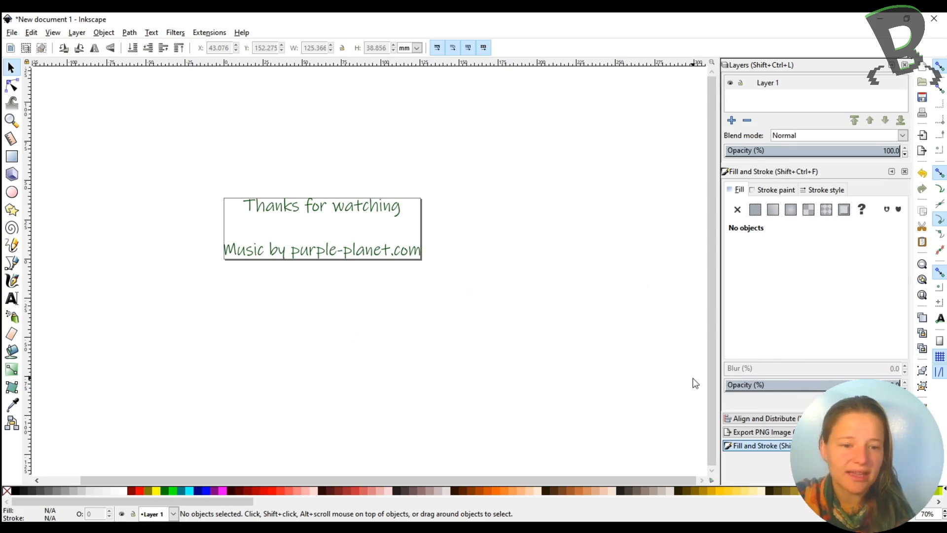
Step: Set up a PNG export covering the page area at 300 dpi and open the choice of export file name and location
{"action": "left_click", "coordinate": [10, 32]}
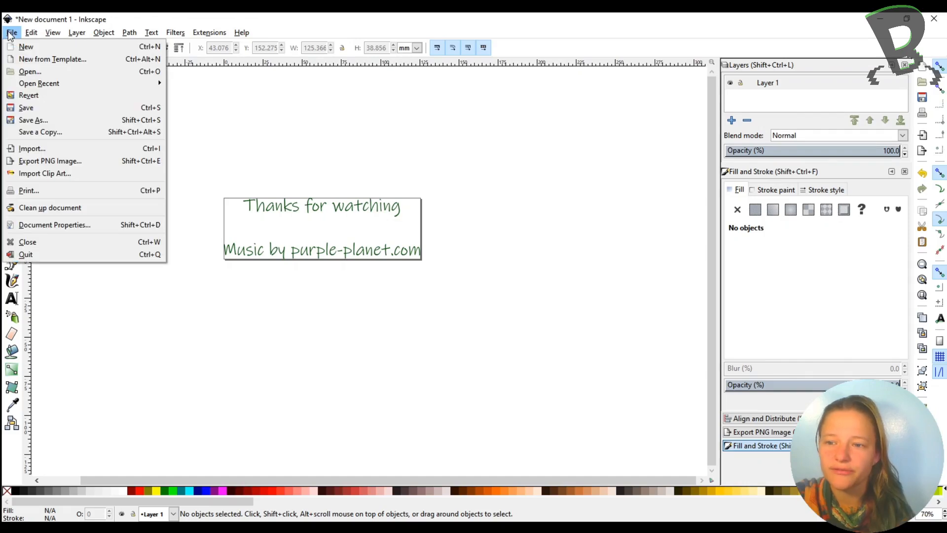
{"action": "left_click", "coordinate": [44, 162]}
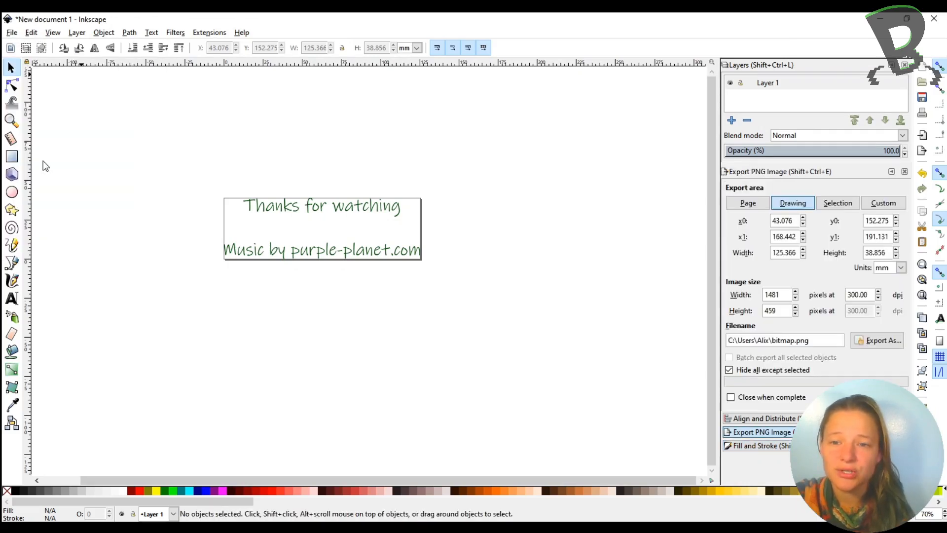
{"action": "left_click", "coordinate": [745, 203]}
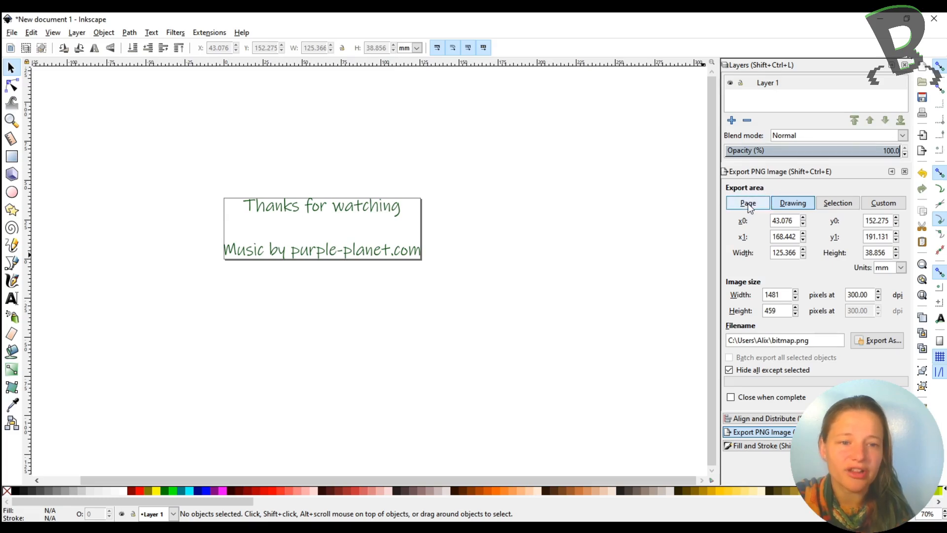
{"action": "left_click_drag", "start_coordinate": [852, 295], "coordinate": [844, 295]}
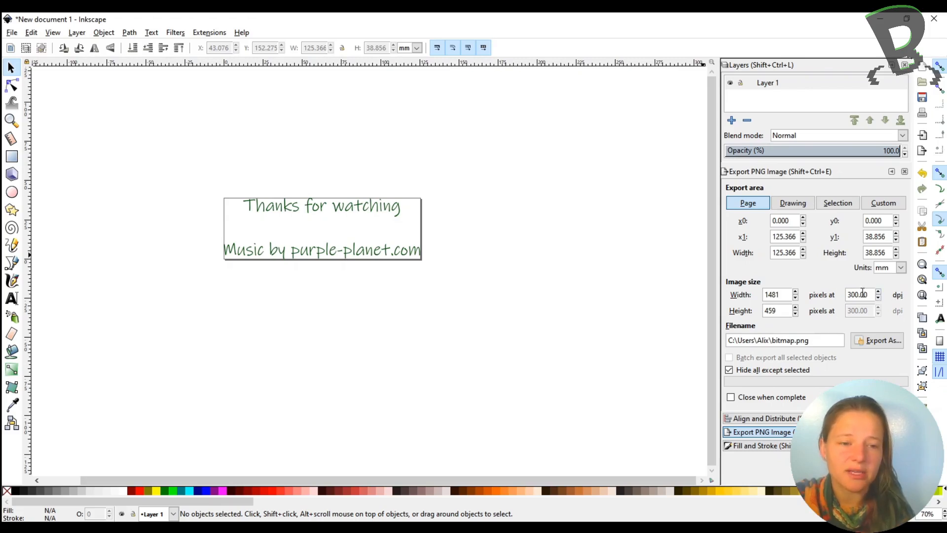
{"action": "left_click", "coordinate": [865, 345]}
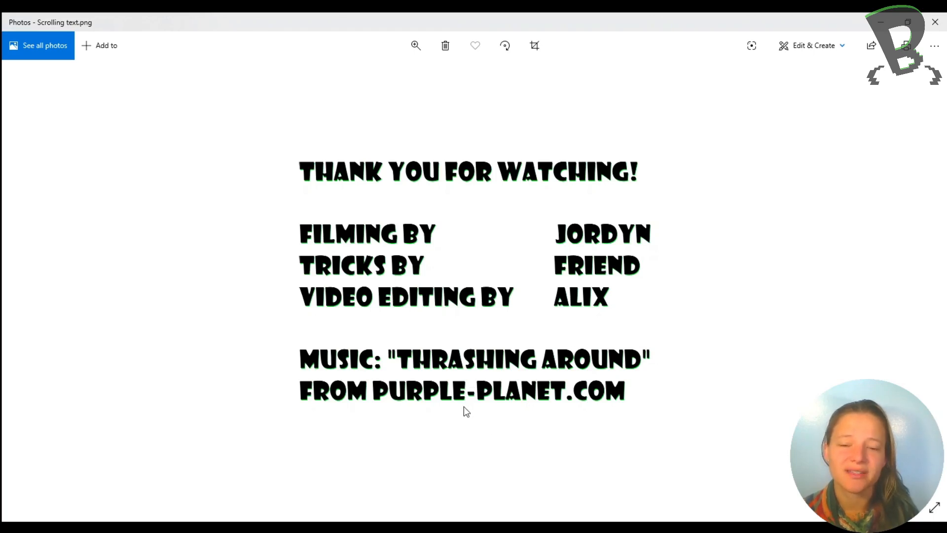
Step: Close the image preview, switch to Kdenlive and import Scrolling text.png from the Final Video folder into the project bin
{"action": "left_click", "coordinate": [937, 25]}
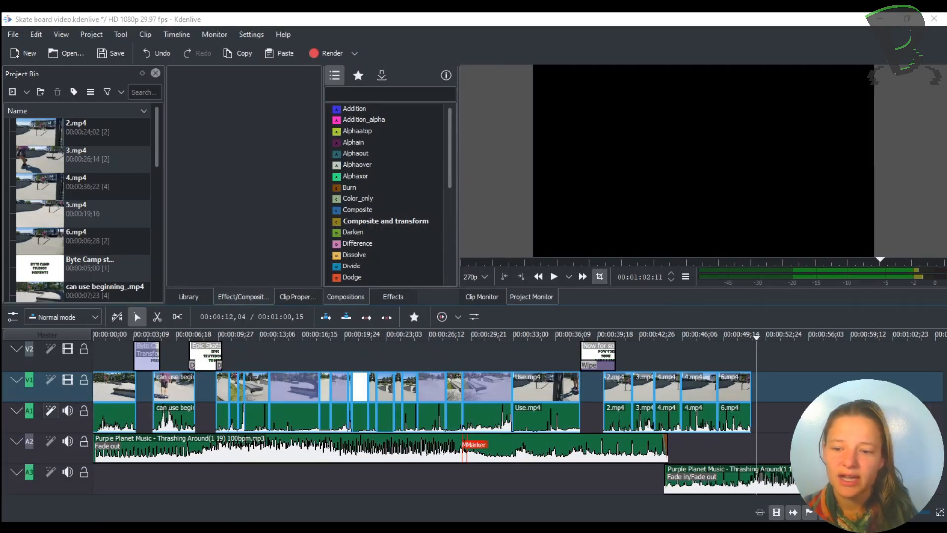
{"action": "key", "text": "alt+Tab"}
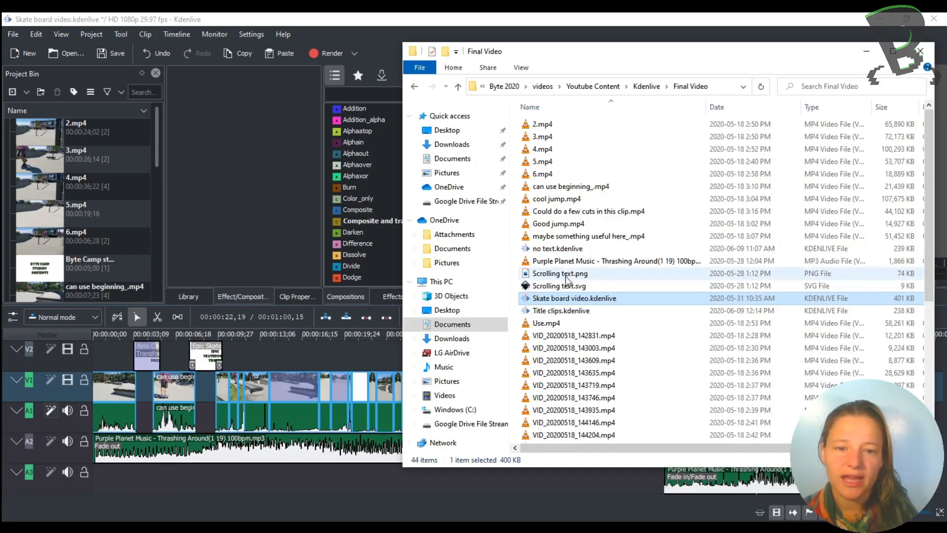
{"action": "left_click_drag", "start_coordinate": [551, 275], "coordinate": [66, 232]}
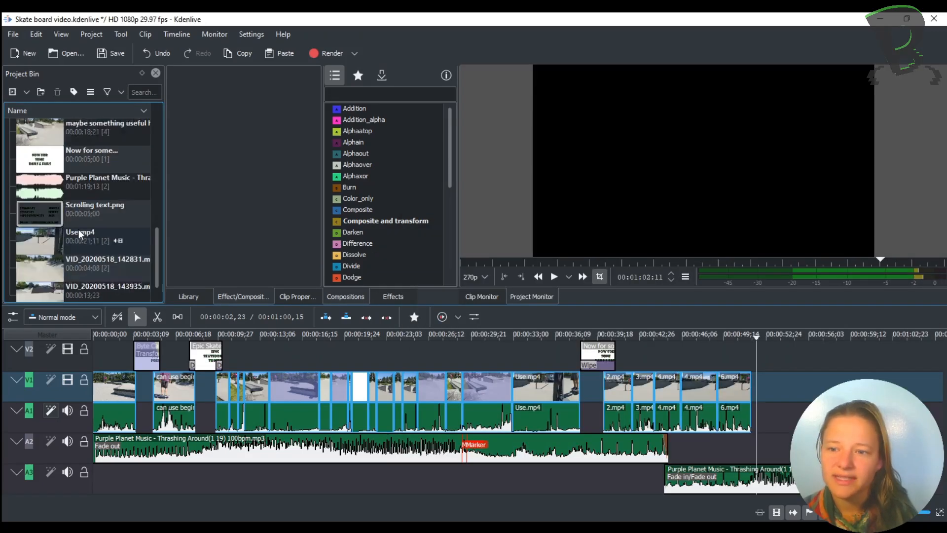
Step: Place Scrolling text.png on track V2, starting where the last video clip ends, and preview its frame
{"action": "left_click", "coordinate": [46, 183]}
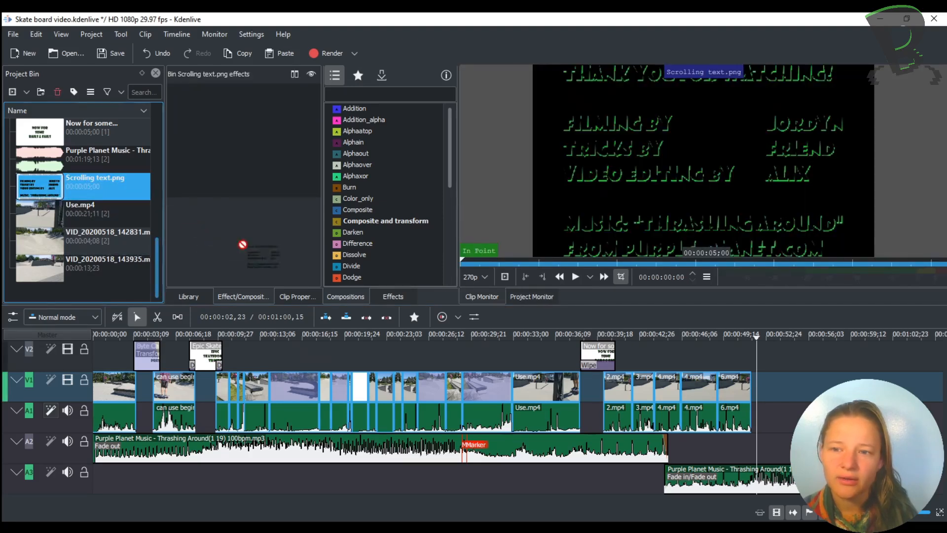
{"action": "left_click_drag", "start_coordinate": [591, 317], "coordinate": [749, 362]}
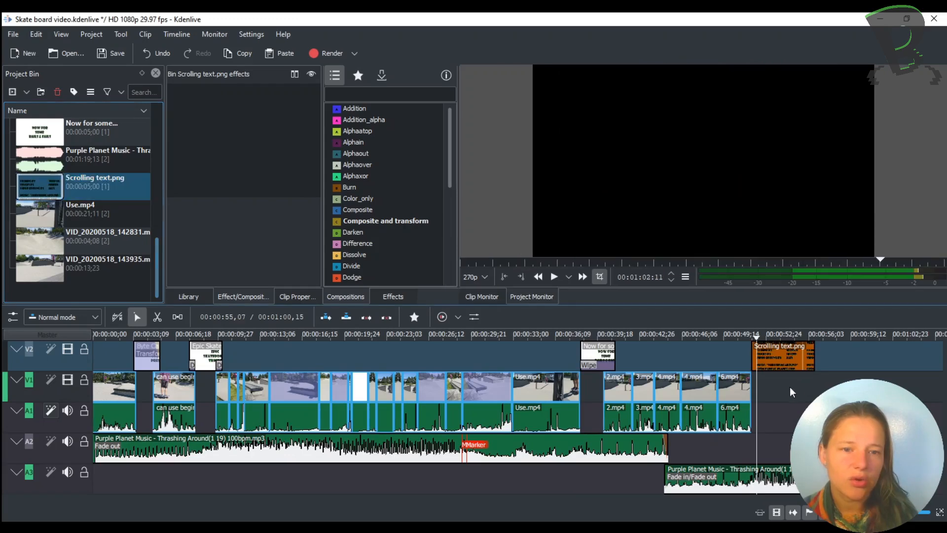
{"action": "scroll", "coordinate": [762, 362], "scroll_direction": "right", "scroll_amount": 1}
{"action": "left_click", "coordinate": [723, 335]}
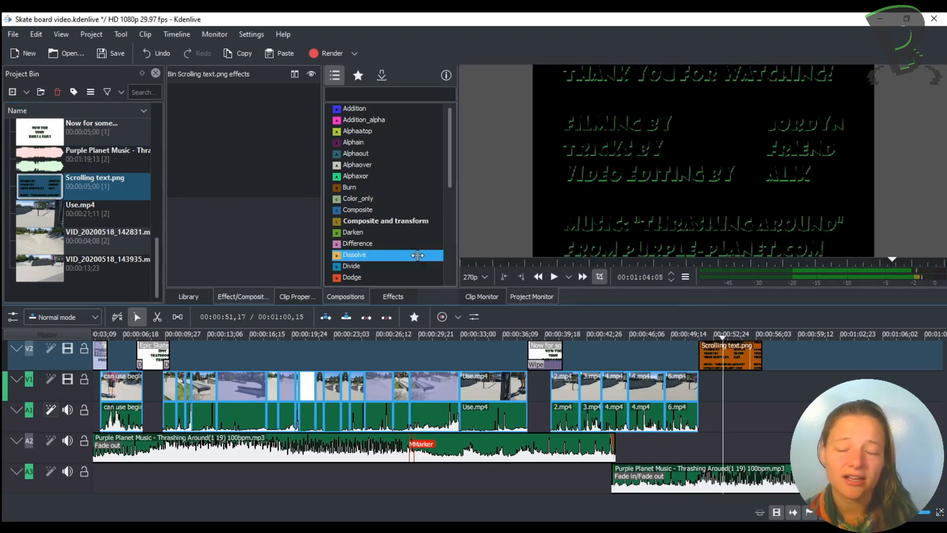
Step: Create a white 5-second color clip, place it on track V1 directly beneath Scrolling text.png, and preview the combined frame
{"action": "left_click", "coordinate": [91, 34]}
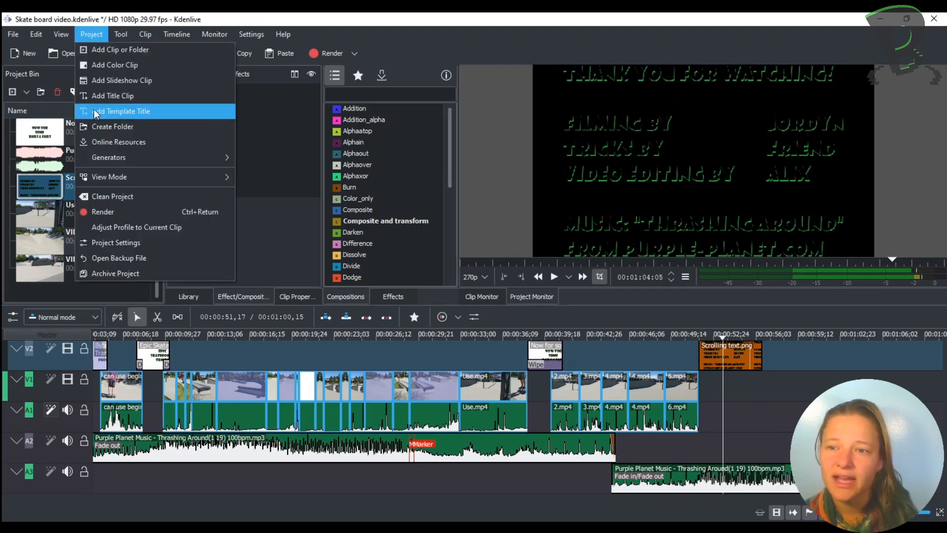
{"action": "left_click", "coordinate": [114, 67]}
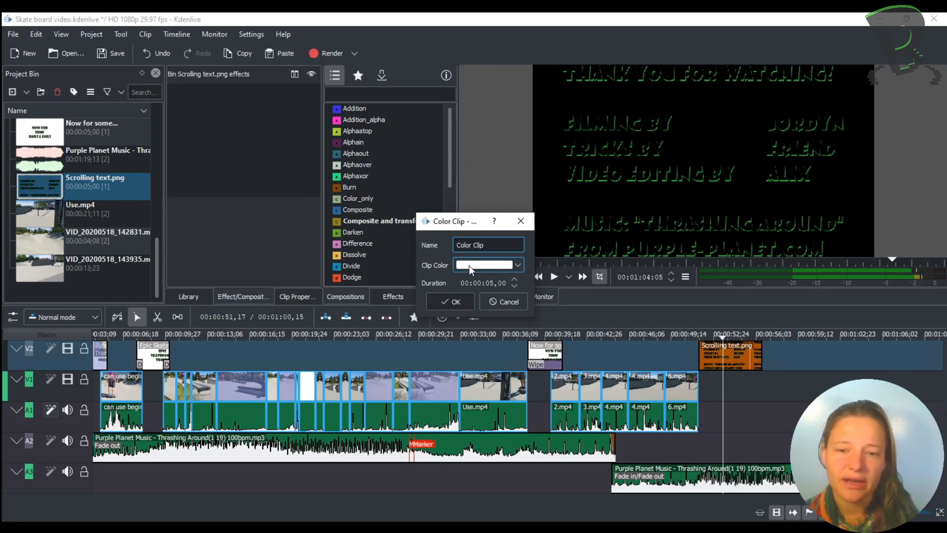
{"action": "left_click", "coordinate": [450, 301]}
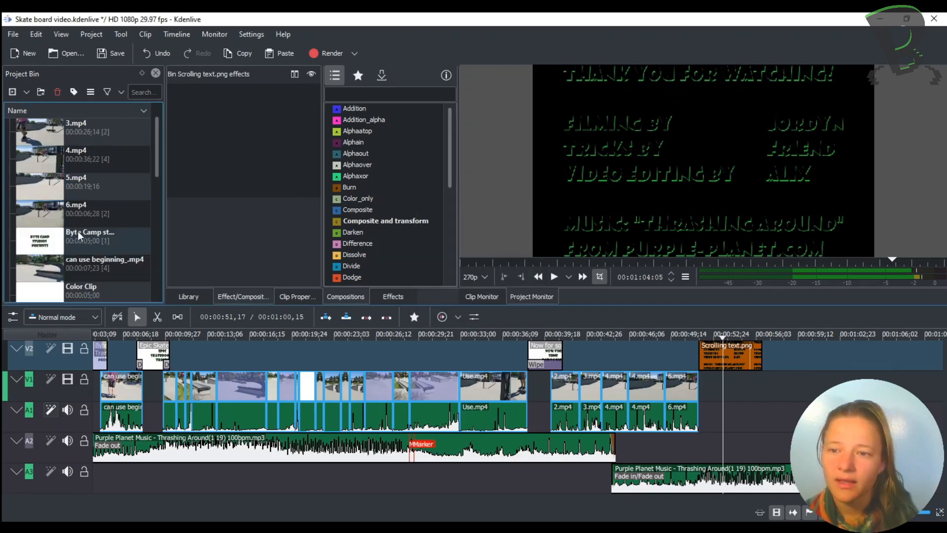
{"action": "scroll", "coordinate": [76, 231], "scroll_direction": "down", "scroll_amount": 1}
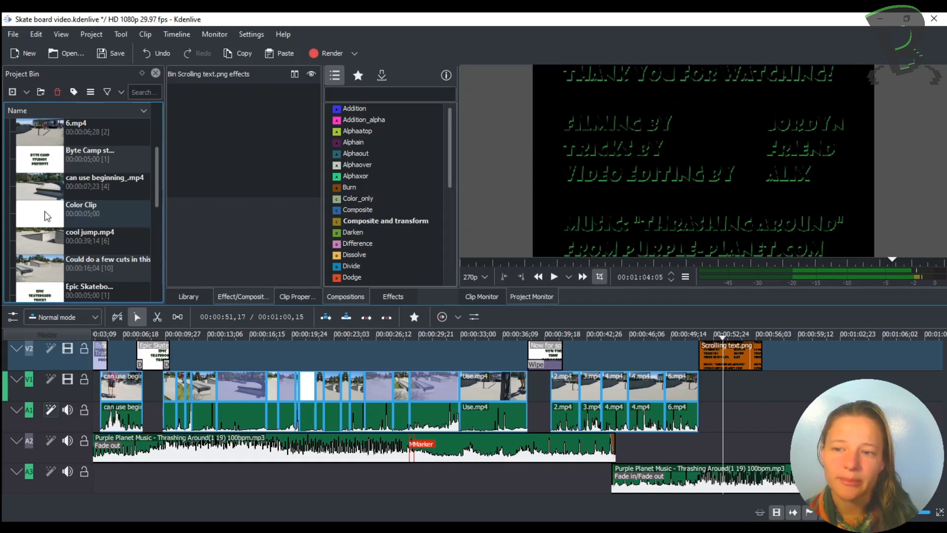
{"action": "left_click_drag", "start_coordinate": [46, 213], "coordinate": [694, 386]}
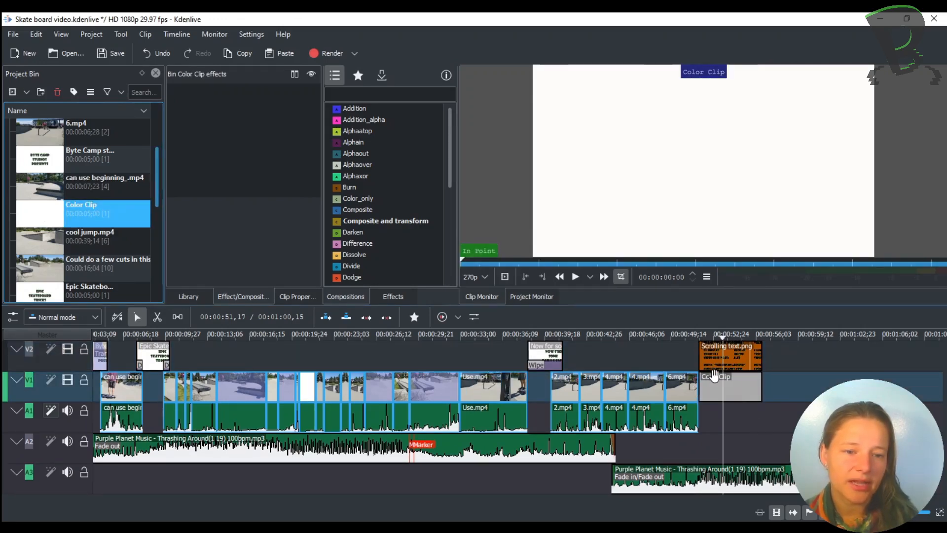
{"action": "left_click", "coordinate": [716, 336]}
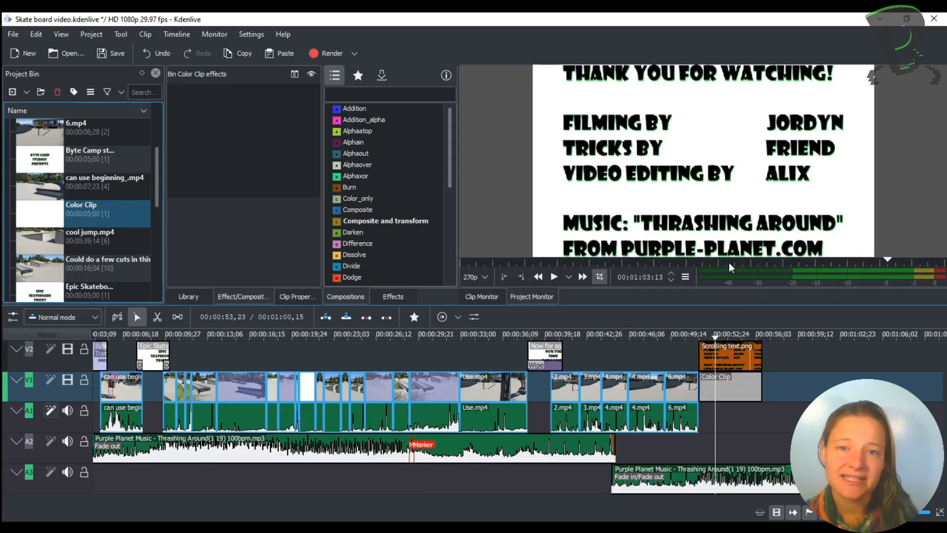
Step: Apply the Transform effect from the Alpha/Transform category to the Scrolling text.png clip on V2
{"action": "left_click", "coordinate": [726, 348]}
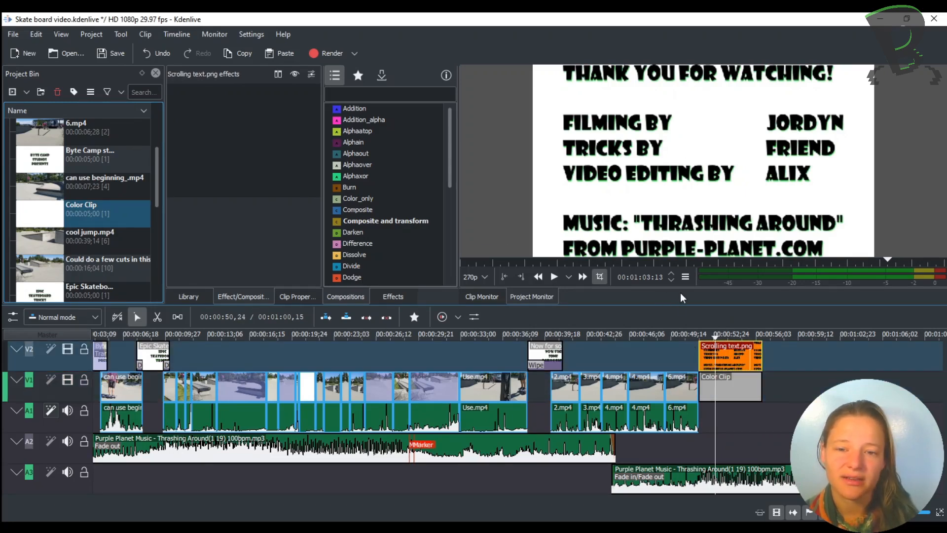
{"action": "left_click", "coordinate": [385, 208]}
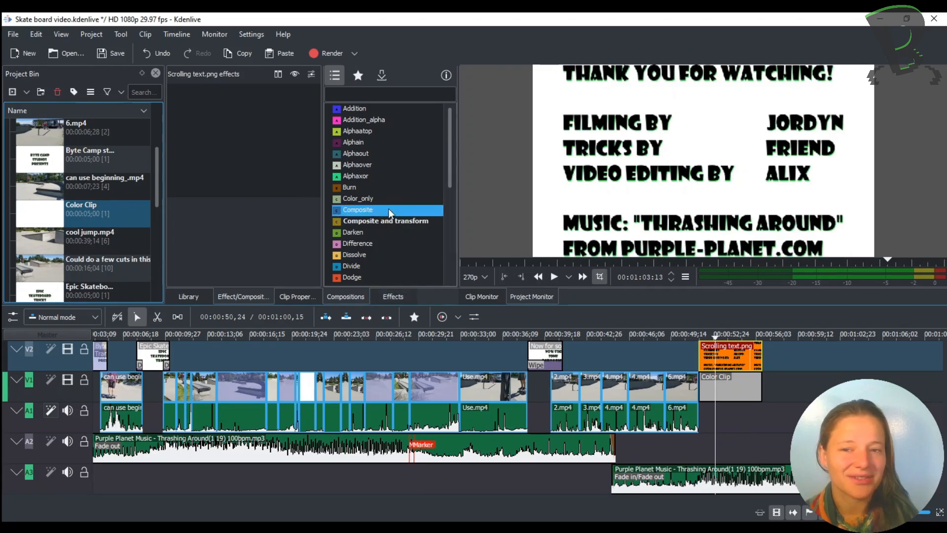
{"action": "left_click", "coordinate": [393, 297]}
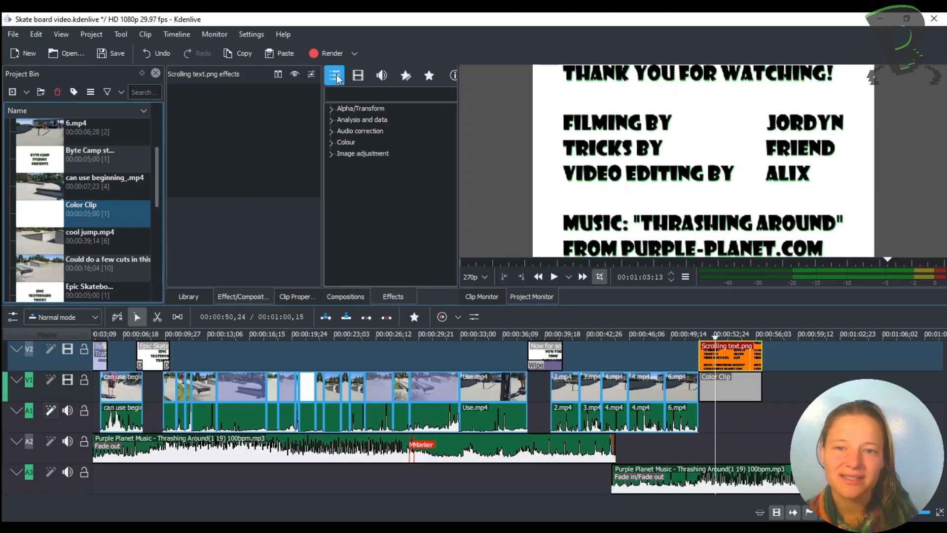
{"action": "left_click", "coordinate": [331, 108]}
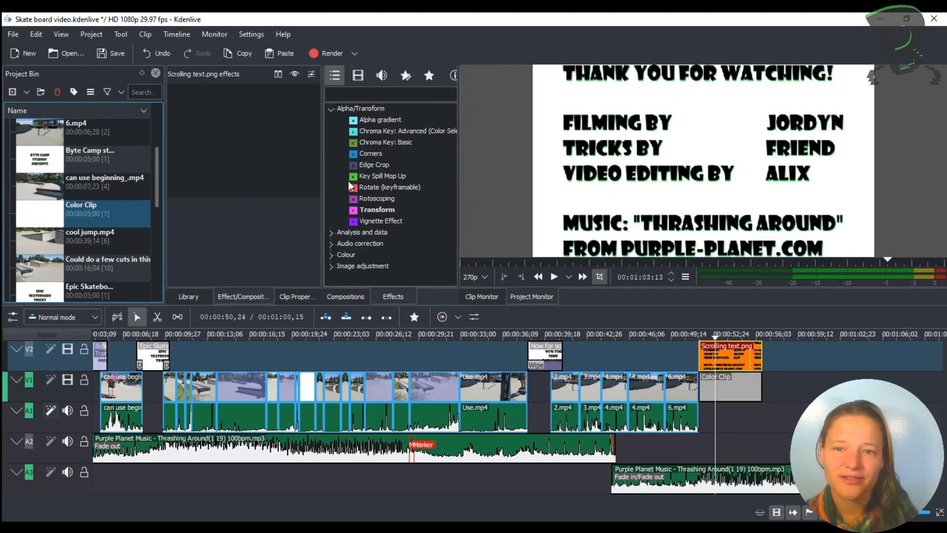
{"action": "left_click_drag", "start_coordinate": [381, 212], "coordinate": [246, 154]}
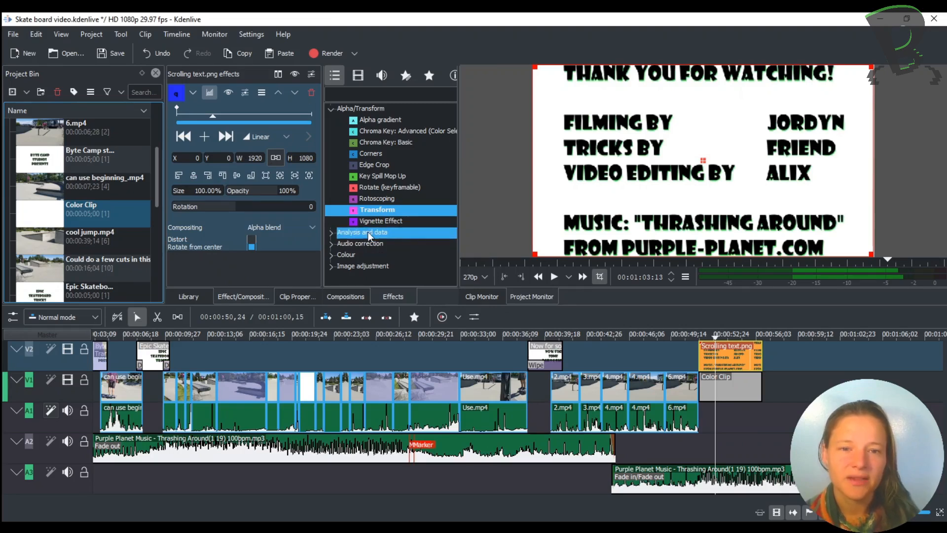
Step: Add a Transform keyframe at the end of the clip and move the text below the frame at the start keyframe, Y 1086
{"action": "left_click", "coordinate": [178, 109]}
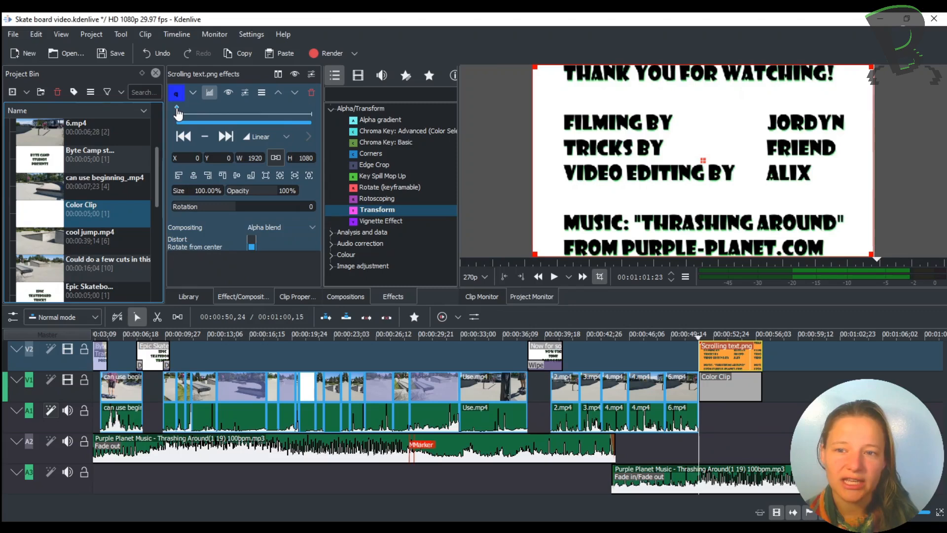
{"action": "left_click_drag", "start_coordinate": [174, 118], "coordinate": [316, 114]}
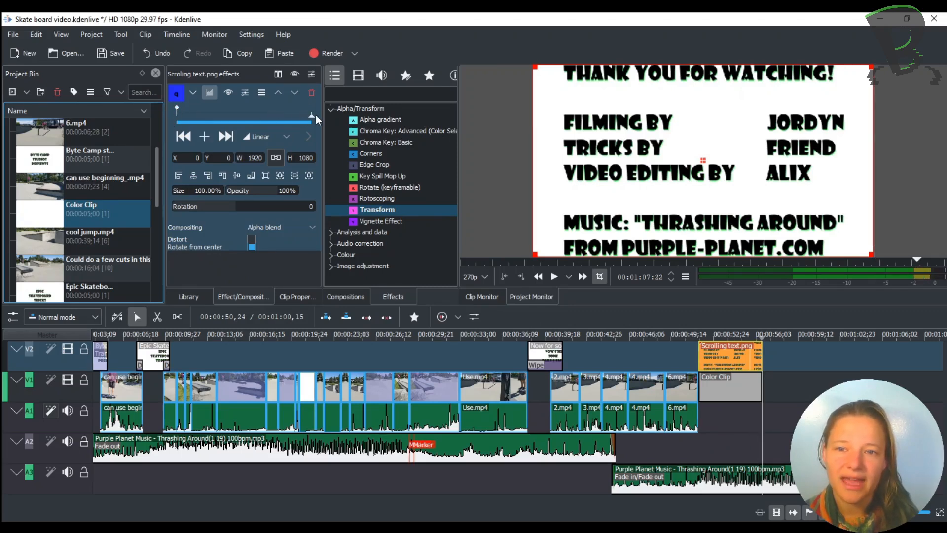
{"action": "left_click", "coordinate": [204, 137]}
{"action": "left_click", "coordinate": [179, 115]}
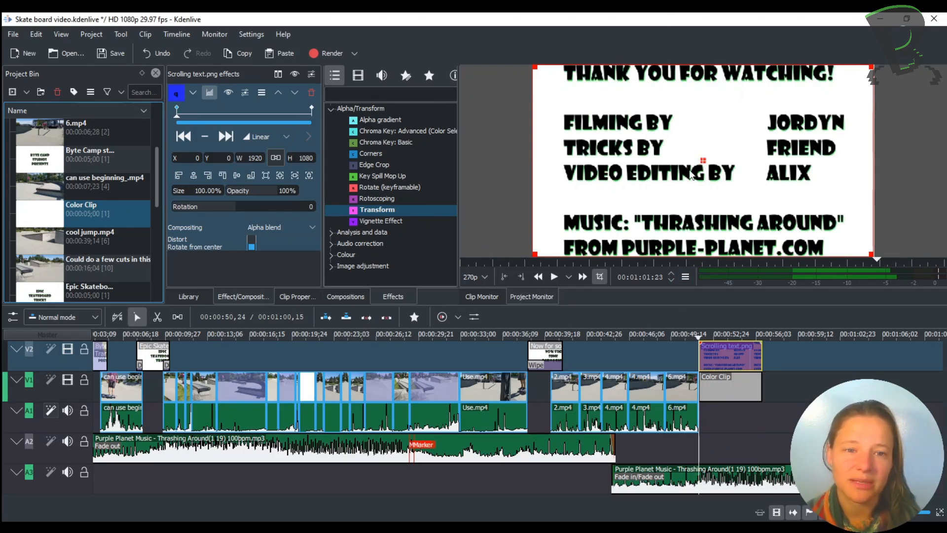
{"action": "left_click_drag", "start_coordinate": [702, 159], "coordinate": [701, 353]}
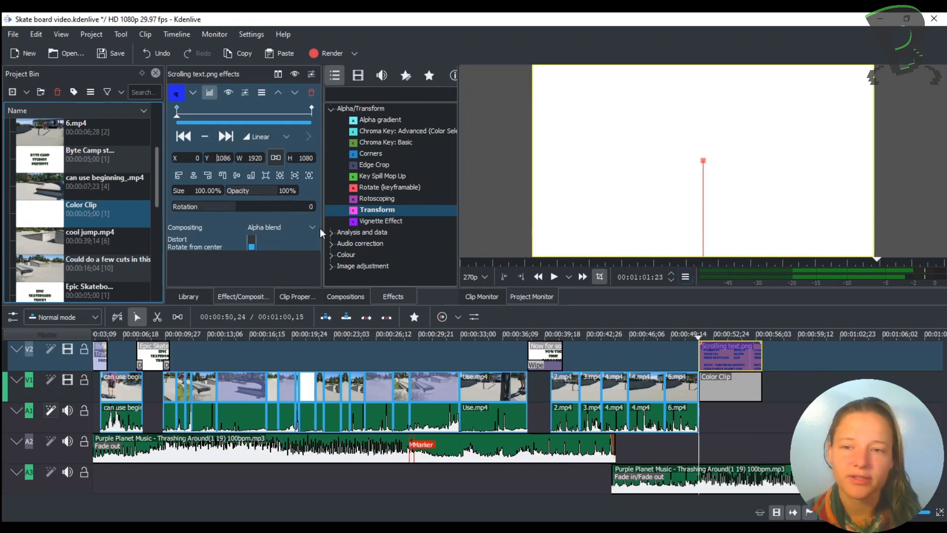
Step: Move the text above the frame at the end keyframe, with X set to 0 and Y to -1091
{"action": "left_click", "coordinate": [313, 111]}
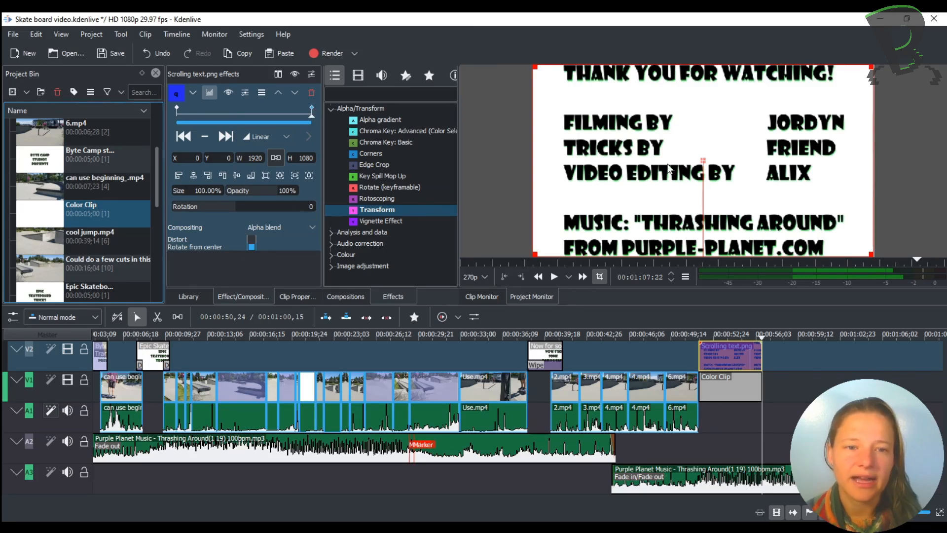
{"action": "left_click_drag", "start_coordinate": [702, 158], "coordinate": [701, 15]}
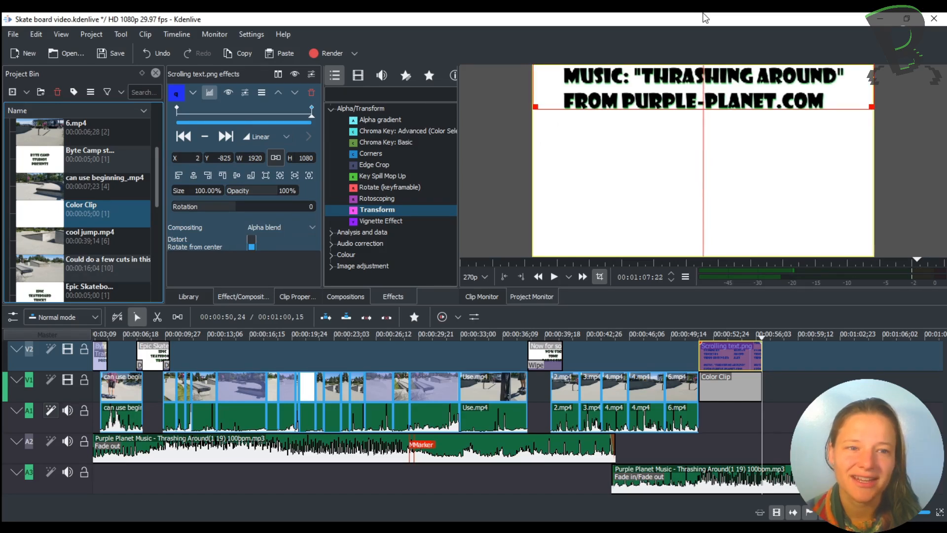
{"action": "double_click", "coordinate": [193, 157]}
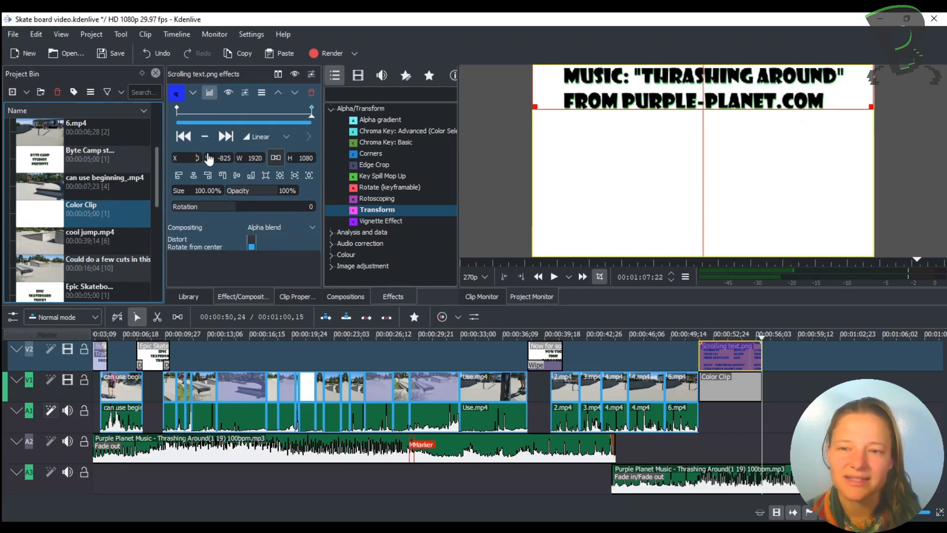
{"action": "left_click_drag", "start_coordinate": [206, 158], "coordinate": [171, 158]}
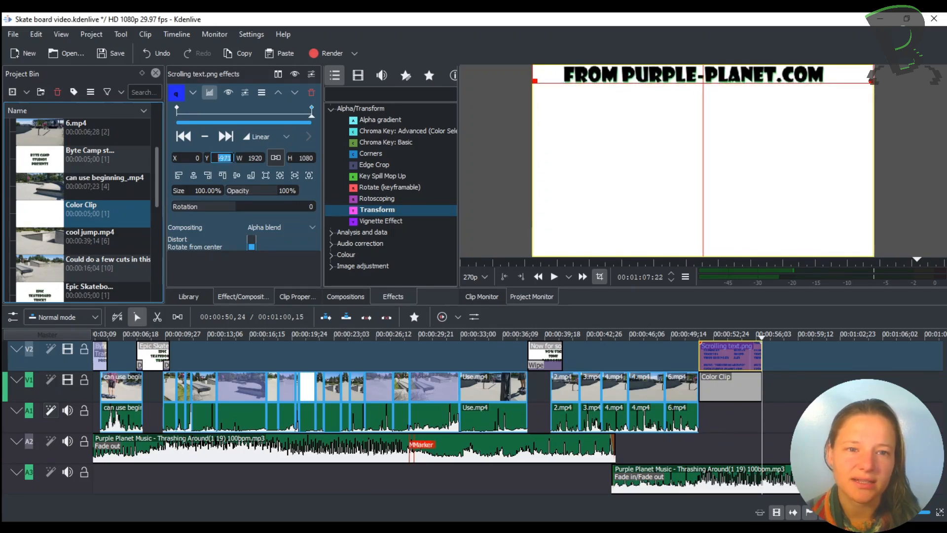
Step: Play the scrolling credits from the start of the Scrolling text.png clip to check their motion
{"action": "left_click", "coordinate": [706, 336]}
{"action": "left_click_drag", "start_coordinate": [707, 340], "coordinate": [700, 336]}
{"action": "left_click", "coordinate": [697, 336]}
{"action": "left_click", "coordinate": [697, 335]}
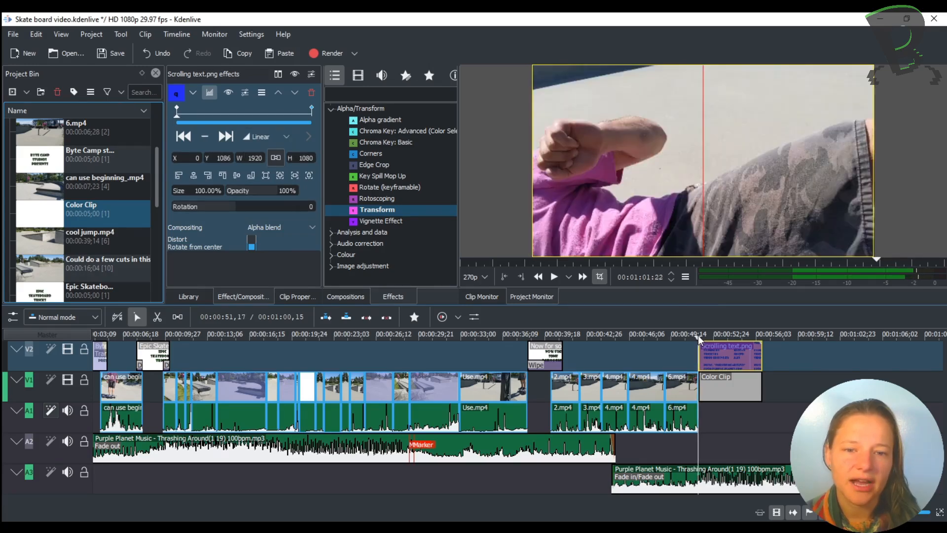
{"action": "left_click", "coordinate": [554, 277]}
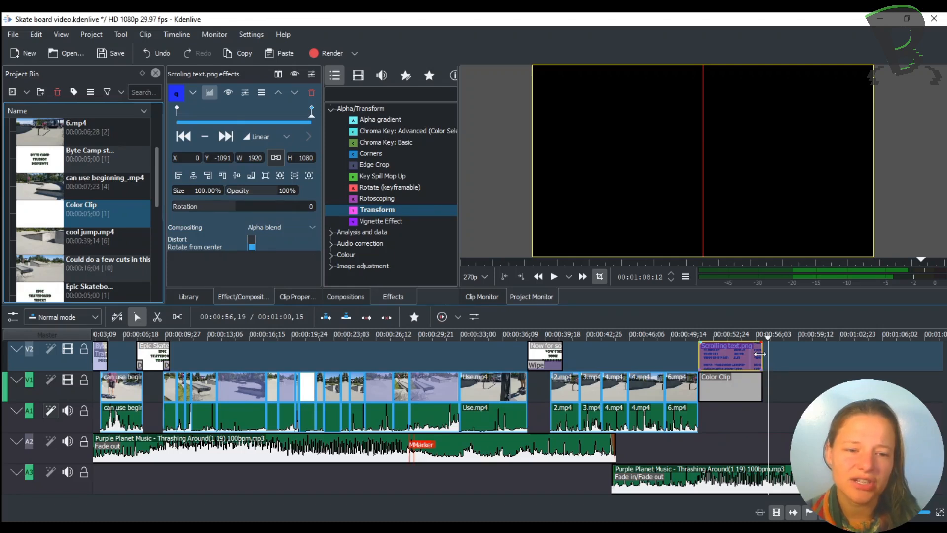
Step: Extend the end of Scrolling text.png by about two seconds and lengthen the color clip beneath it to match
{"action": "left_click_drag", "start_coordinate": [763, 354], "coordinate": [790, 352]}
{"action": "left_click", "coordinate": [761, 385]}
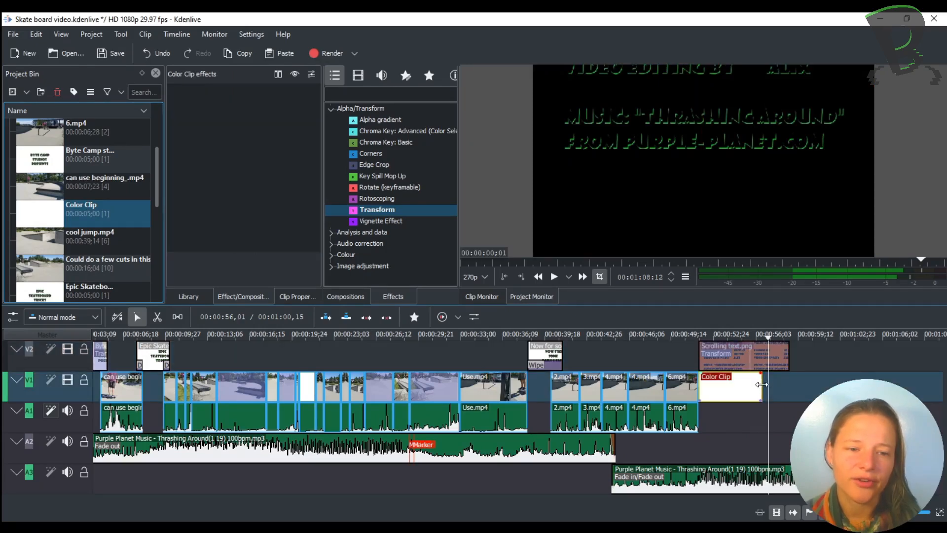
{"action": "left_click_drag", "start_coordinate": [785, 384], "coordinate": [789, 383]}
Step: Select the lengthened Scrolling text.png clip and play it from near its start to check the slower scroll
{"action": "left_click", "coordinate": [767, 356]}
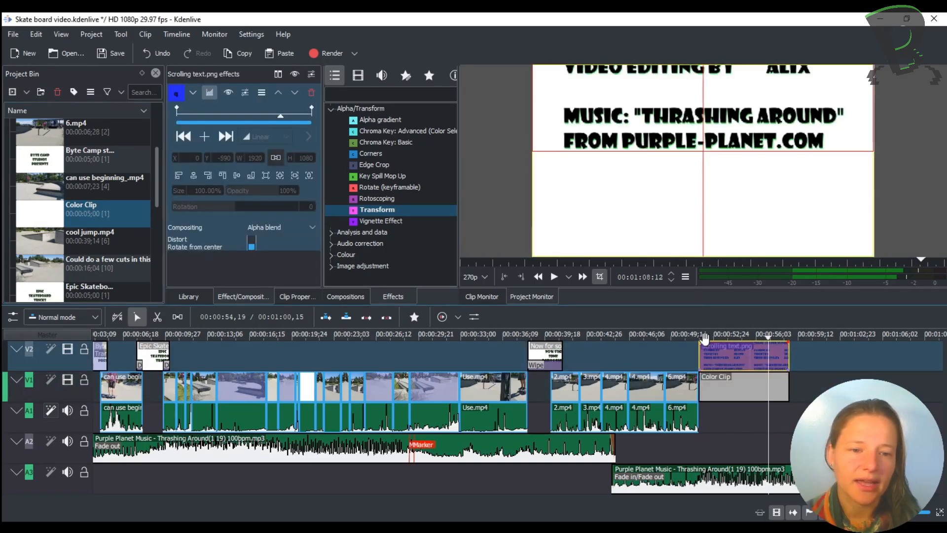
{"action": "left_click", "coordinate": [705, 336]}
{"action": "left_click_drag", "start_coordinate": [703, 341], "coordinate": [701, 344]}
{"action": "key", "text": "space"}
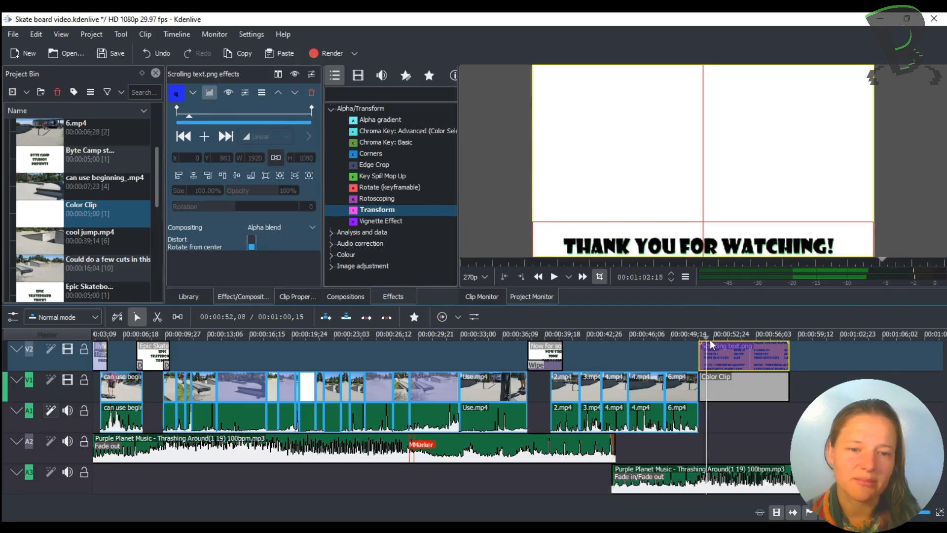